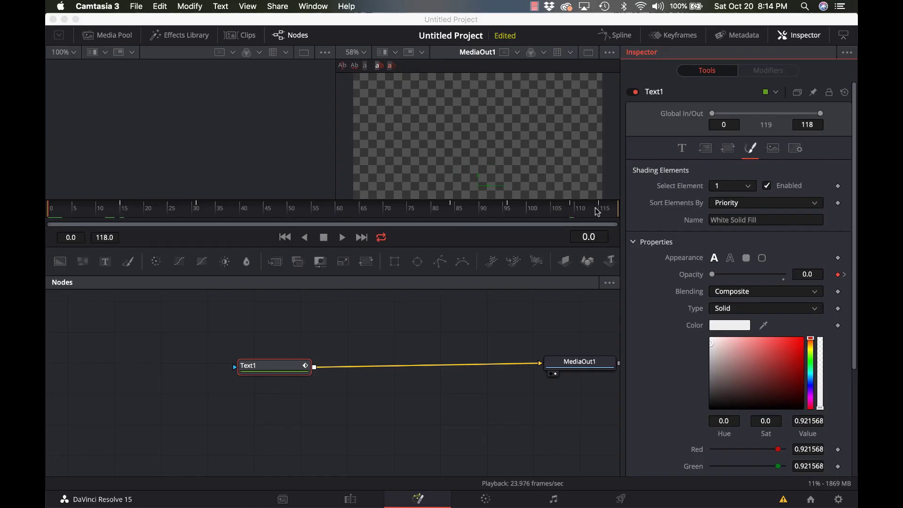
# Step: Play the SimpleText fade-in animation and stop playback at frame 45
pyautogui.click(53, 213)
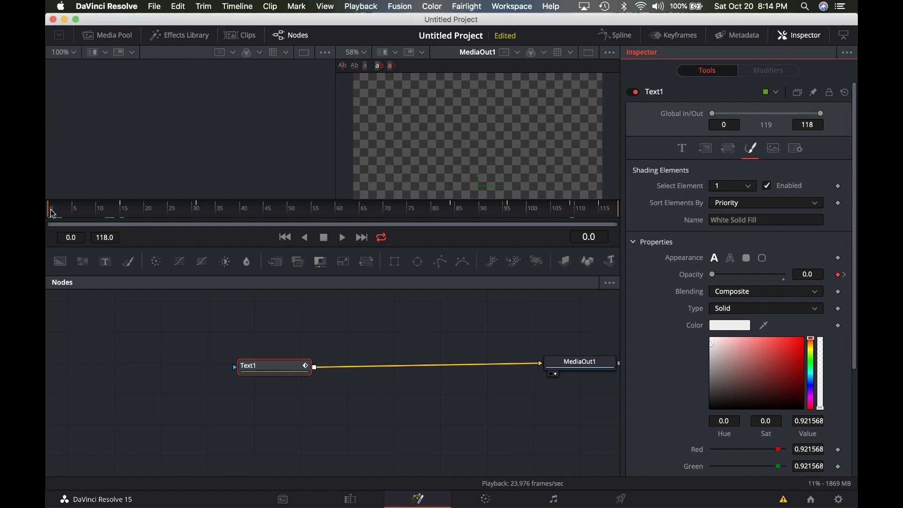
pyautogui.press('space')
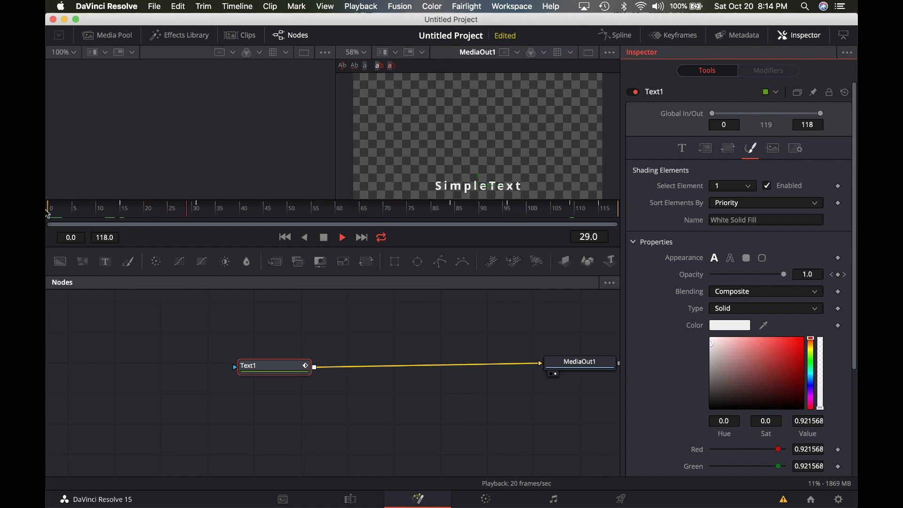
pyautogui.press('space')
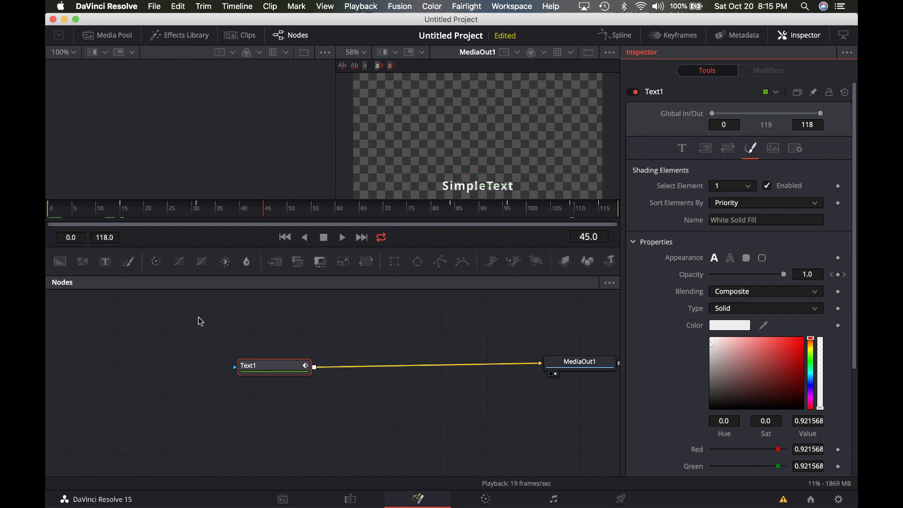
# Step: Select the Text1 node in the Node Editor and create a macro from it with Macro > Create Macro
pyautogui.click(347, 342)
pyautogui.moveTo(126, 310); pyautogui.dragTo(440, 429)
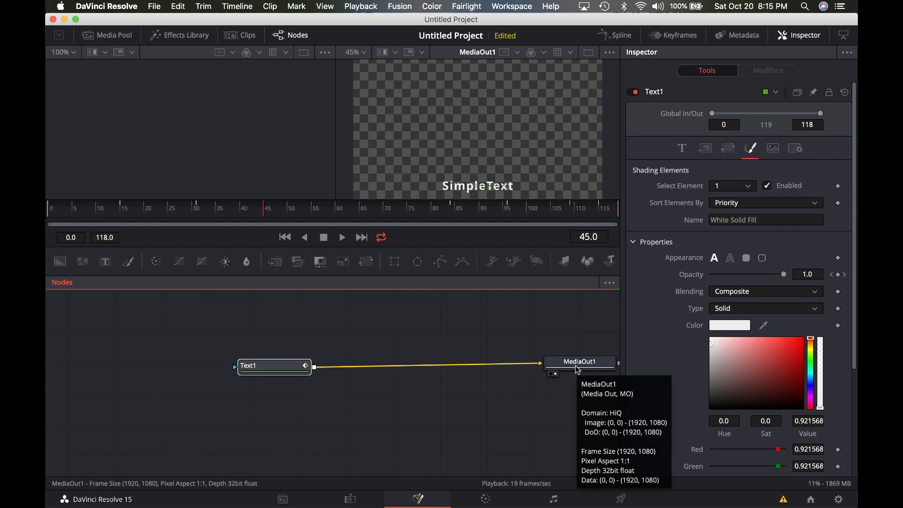
pyautogui.moveTo(184, 330); pyautogui.dragTo(349, 442)
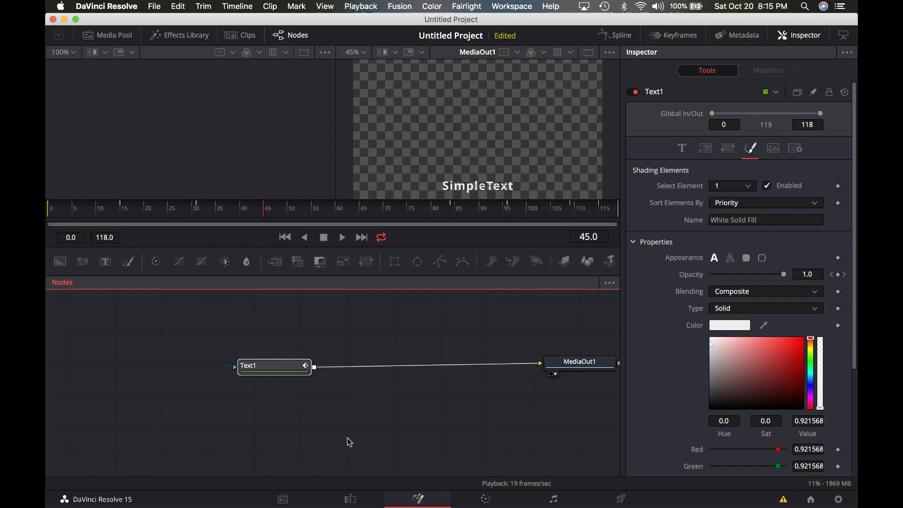
pyautogui.moveTo(281, 366)
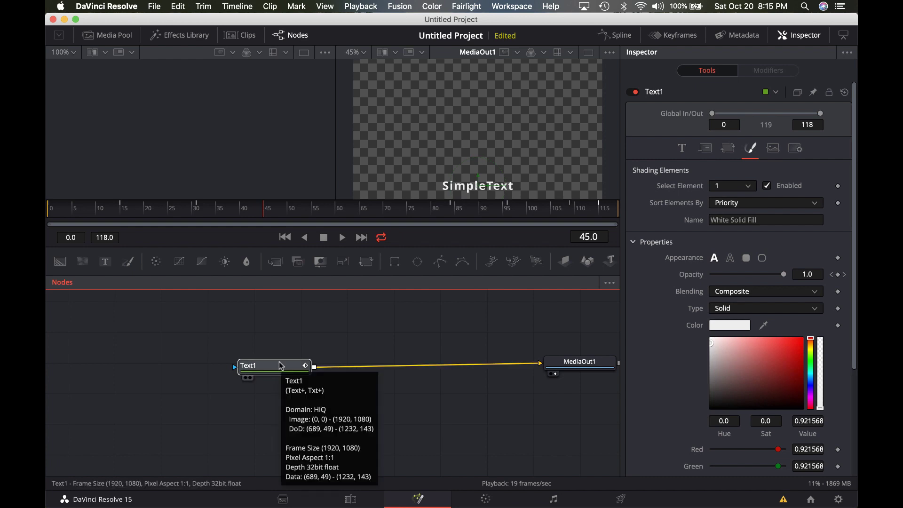
pyautogui.rightClick(281, 366)
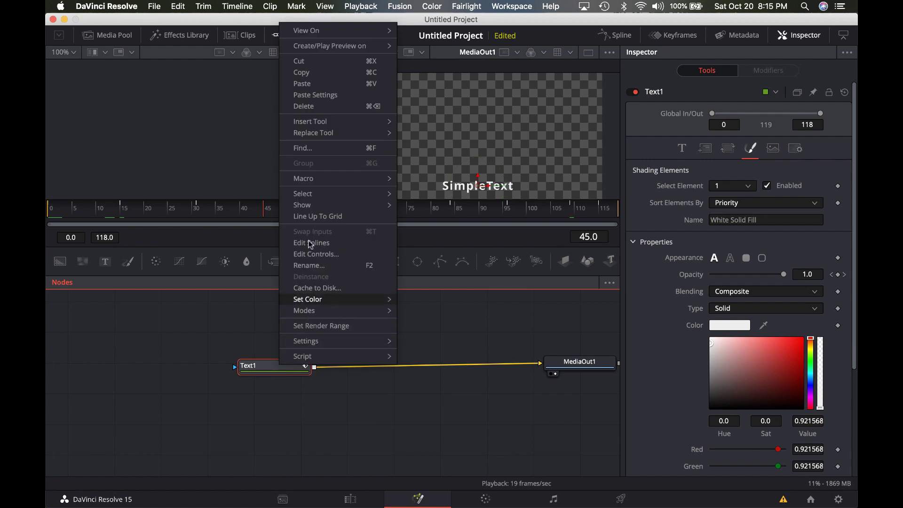
pyautogui.moveTo(319, 189)
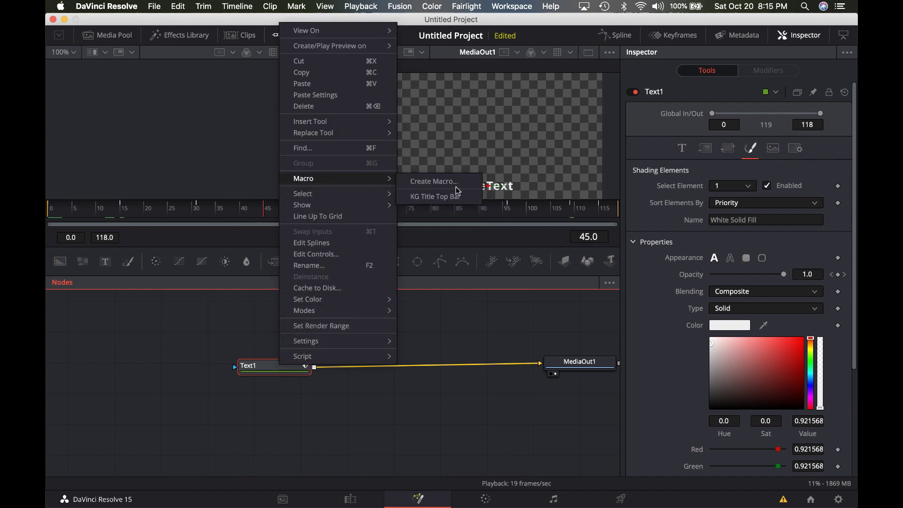
pyautogui.click(450, 186)
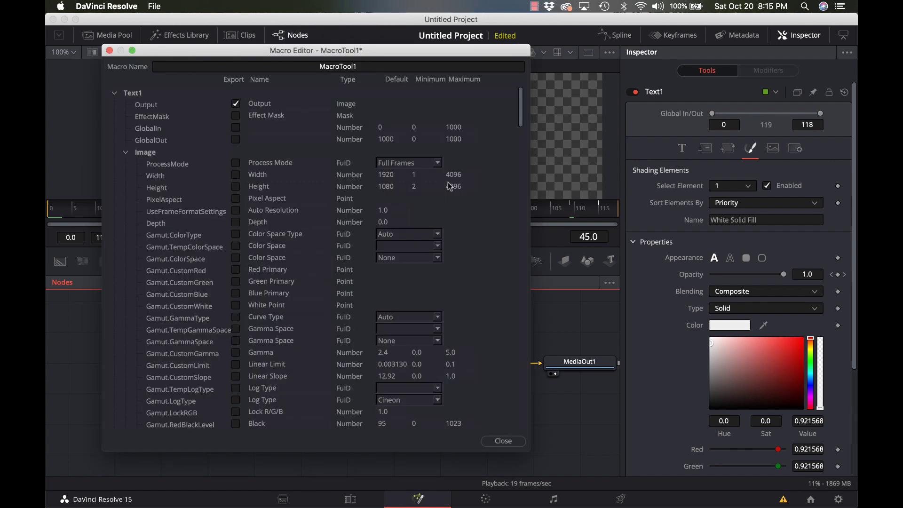
# Step: Collapse the Image group and export the Font, Style, green and blue colour controls
pyautogui.click(124, 152)
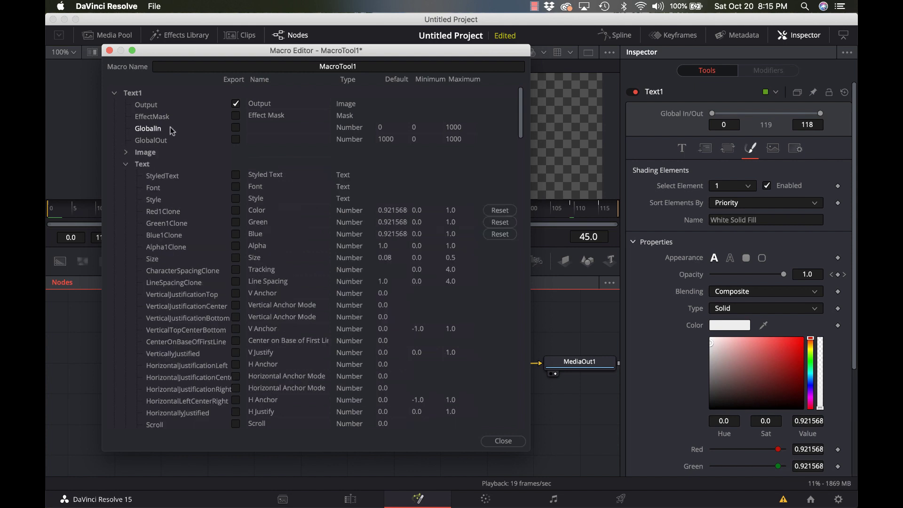
pyautogui.click(236, 187)
pyautogui.click(235, 198)
pyautogui.click(236, 222)
pyautogui.click(236, 234)
pyautogui.scroll(-5, 238, 271)
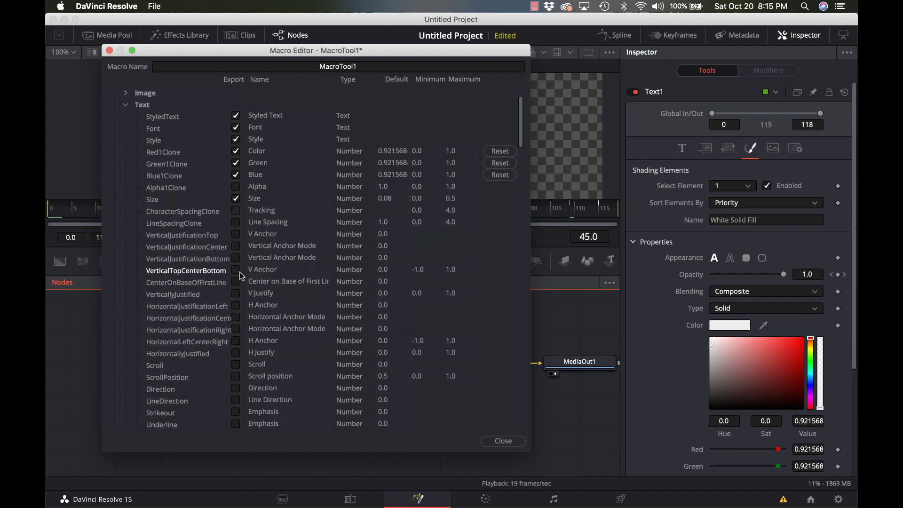
pyautogui.scroll(3, 238, 272)
pyautogui.scroll(-10, 239, 272)
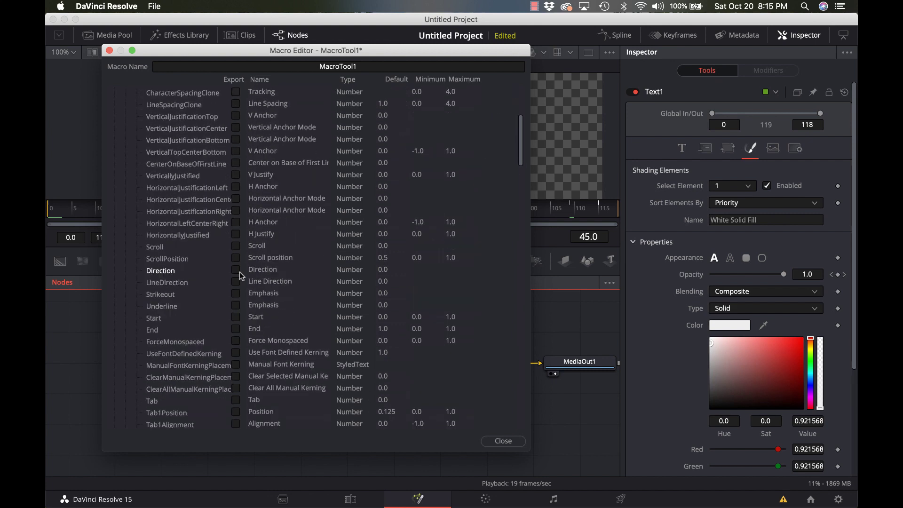
pyautogui.scroll(-20, 238, 272)
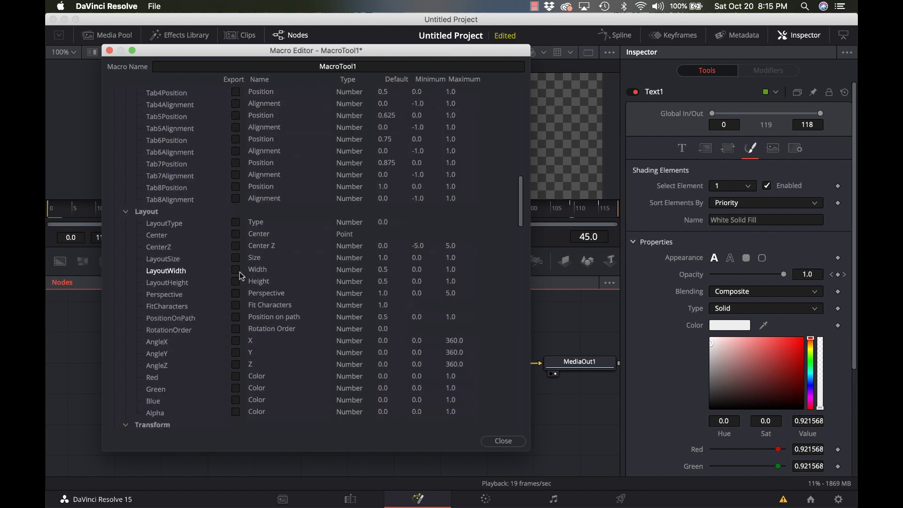
pyautogui.scroll(-8, 239, 272)
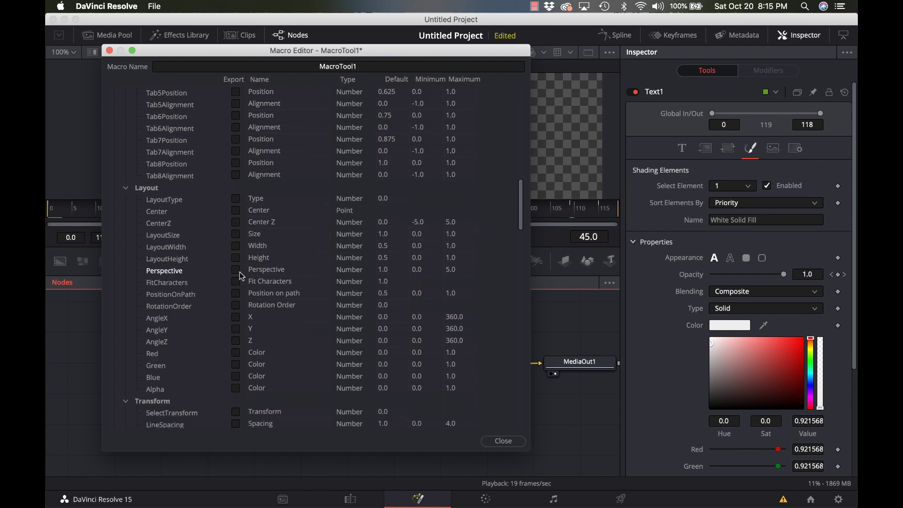
pyautogui.scroll(-20, 238, 272)
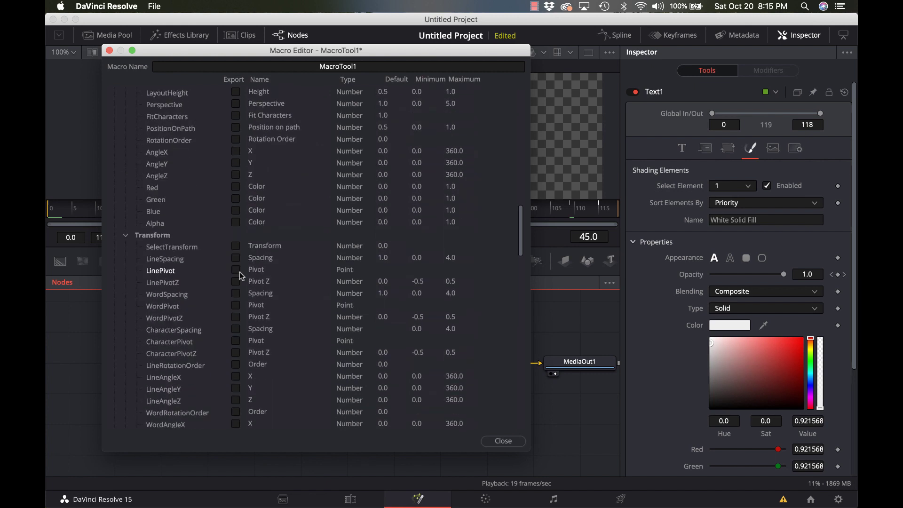
pyautogui.scroll(-15, 239, 271)
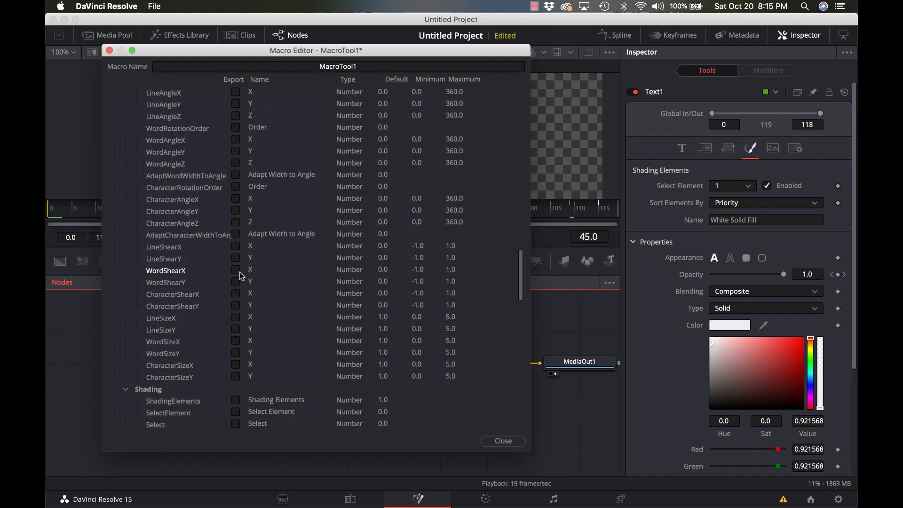
pyautogui.scroll(-8, 239, 272)
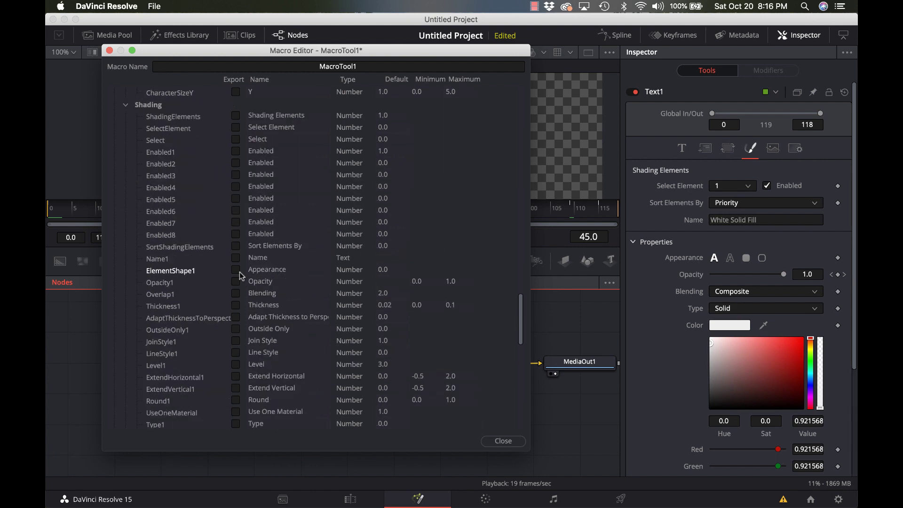
pyautogui.scroll(20, 238, 272)
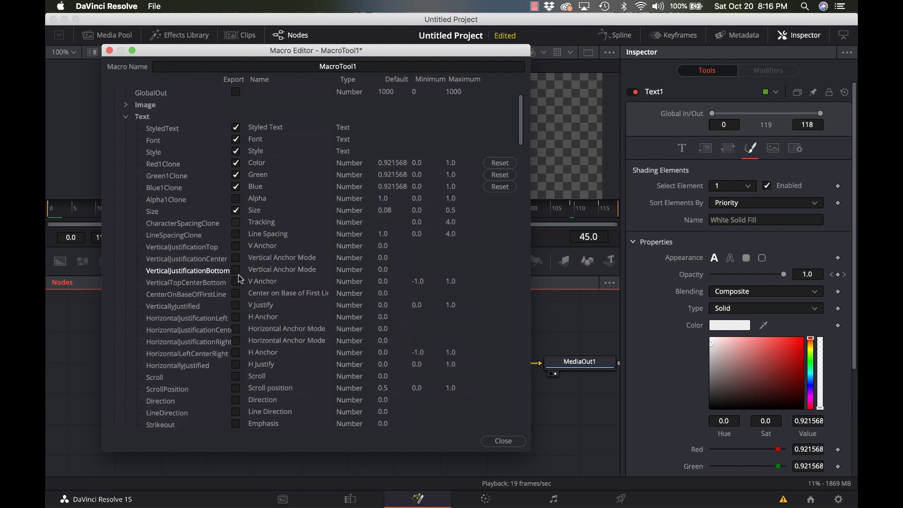
# Step: Close the Macro Editor and confirm saving changes to MacroTool1
pyautogui.click(511, 445)
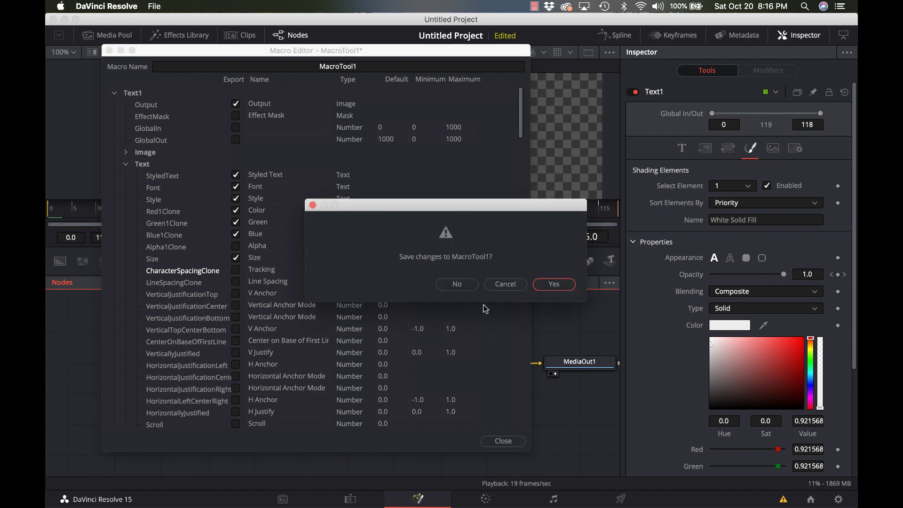
pyautogui.click(554, 284)
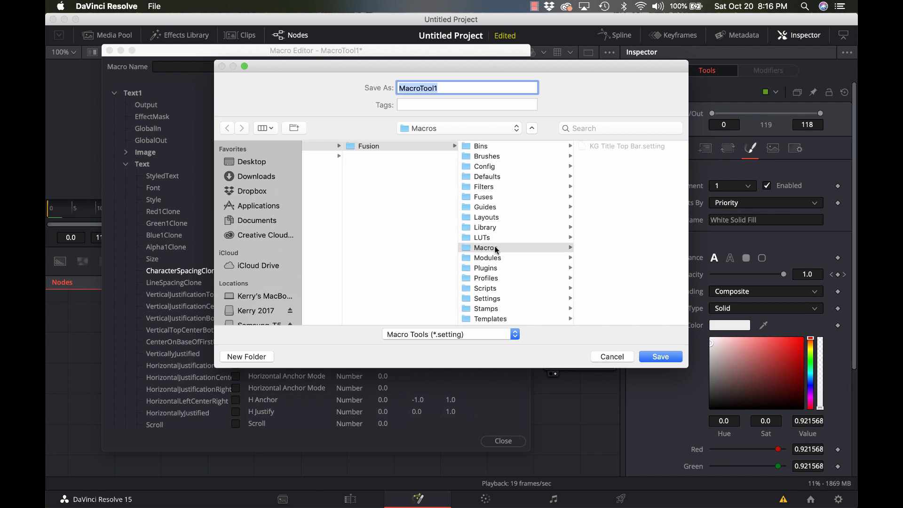
# Step: Point the save location to Fusion › Templates › Edit › Titles and name the file SimpleText
pyautogui.press('super+Up')
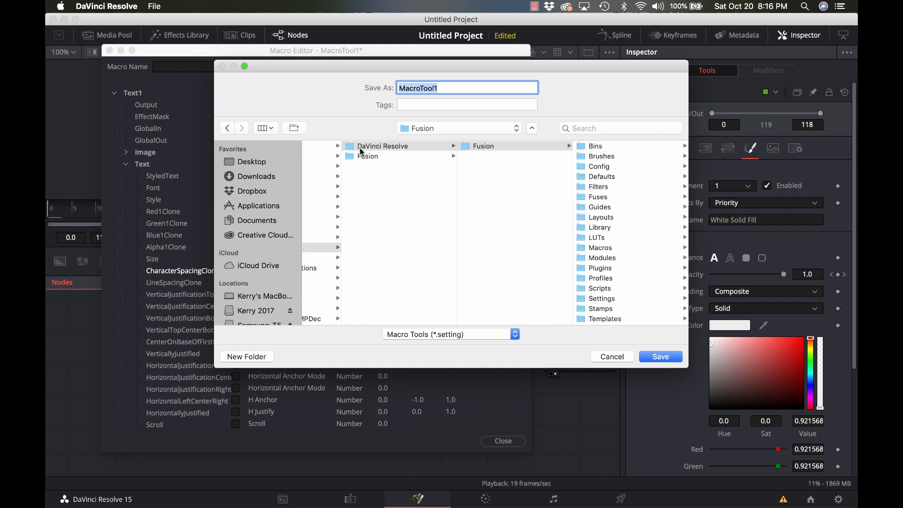
pyautogui.click(372, 149)
pyautogui.click(486, 147)
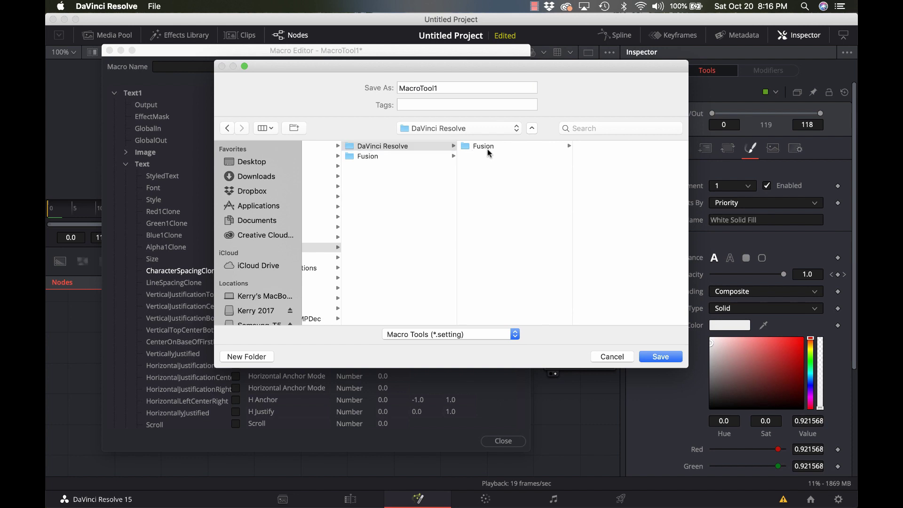
pyautogui.scroll(1, 620, 292)
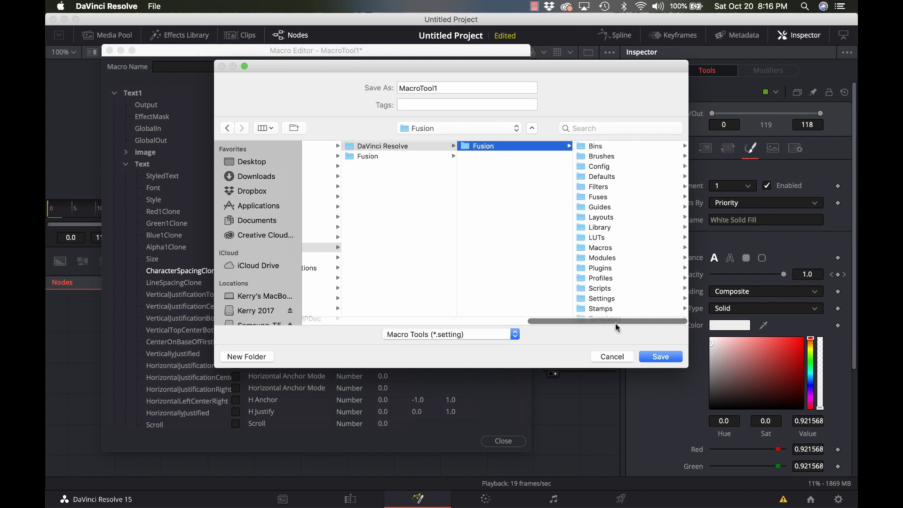
pyautogui.click(614, 298)
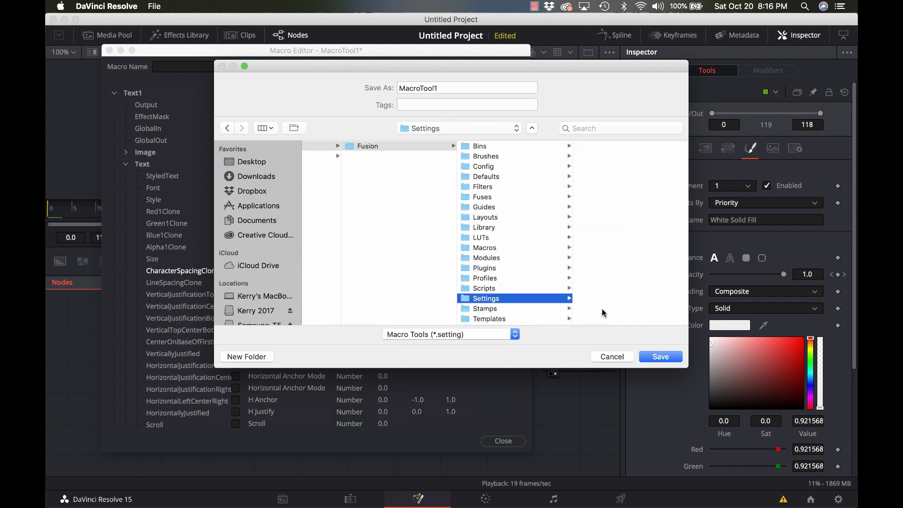
pyautogui.click(598, 317)
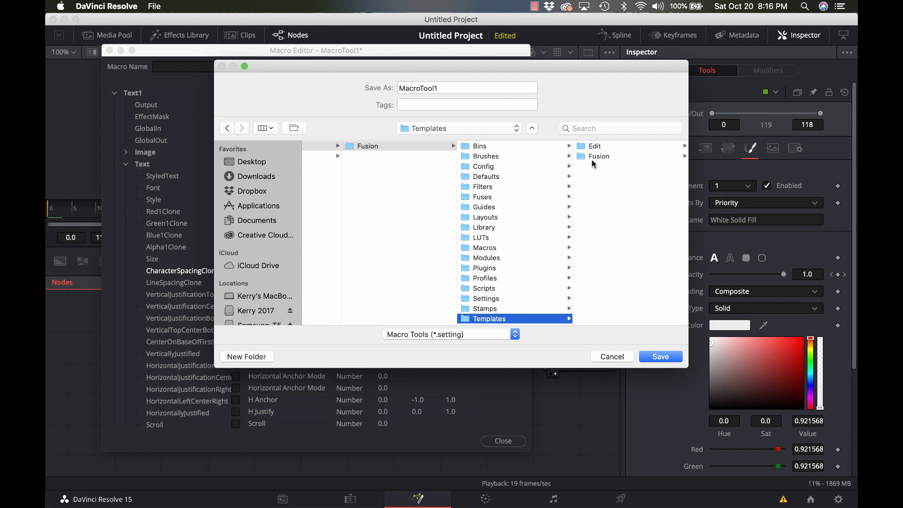
pyautogui.click(595, 146)
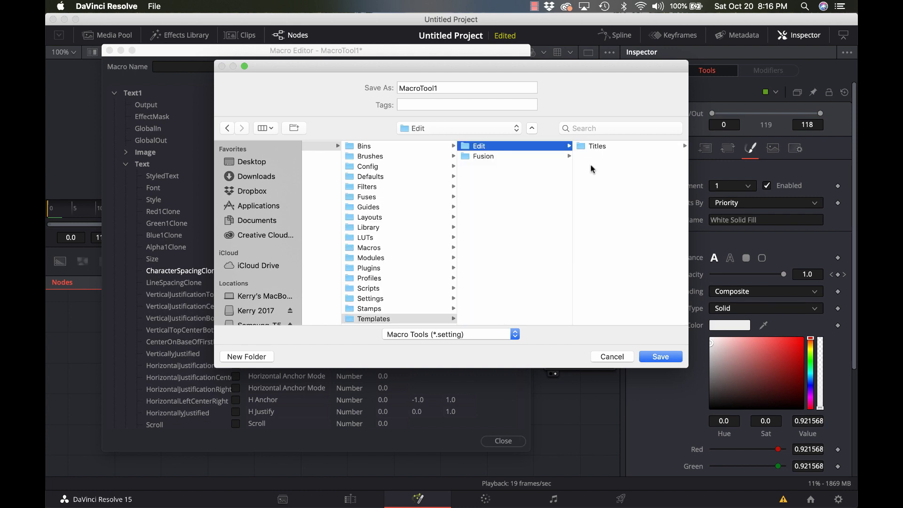
pyautogui.click(600, 146)
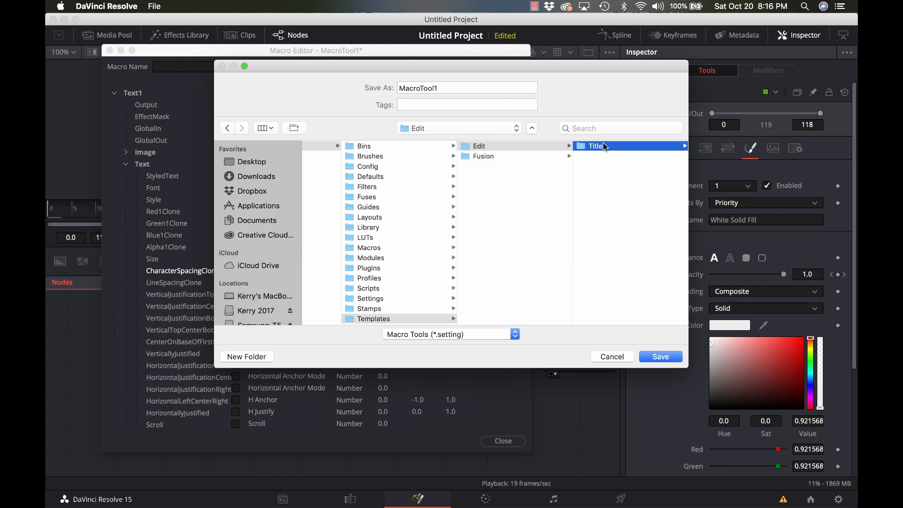
pyautogui.click(447, 91)
pyautogui.press('super+a')
pyautogui.write('Sim')
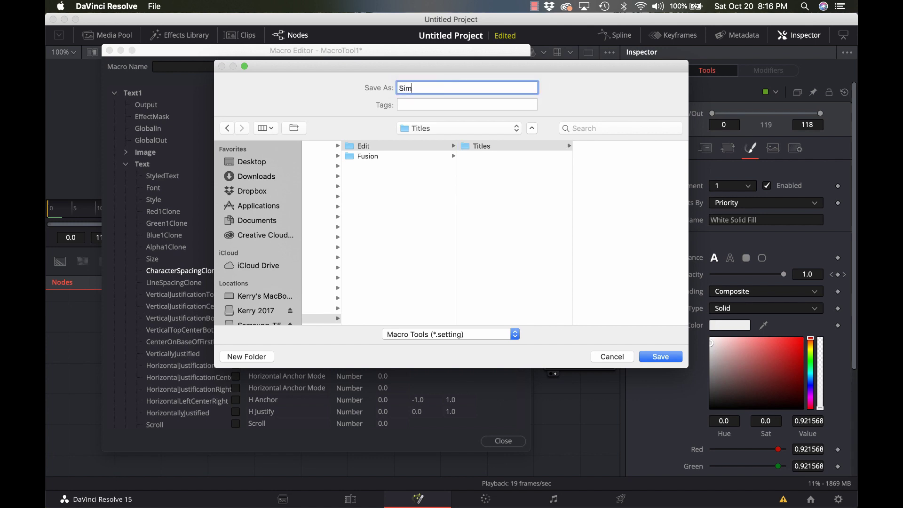
pyautogui.write('pleText')
pyautogui.click(667, 358)
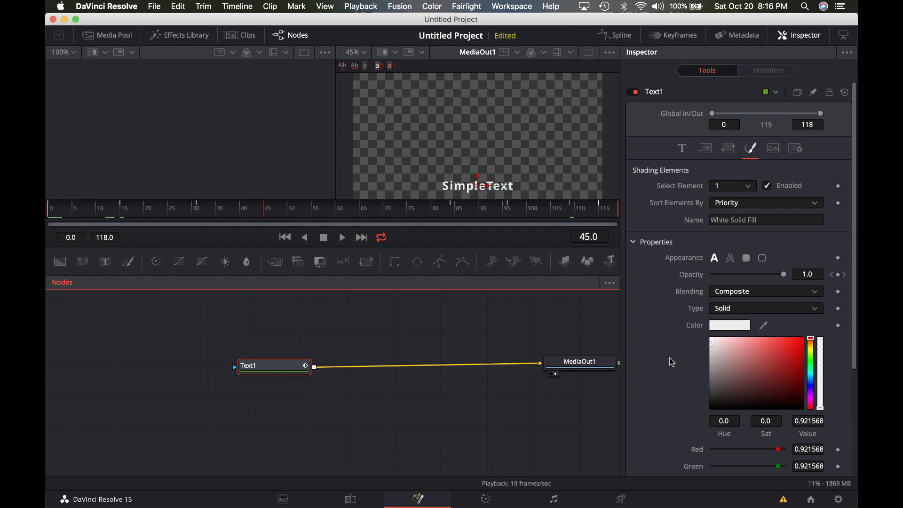
pyautogui.moveTo(143, 502)
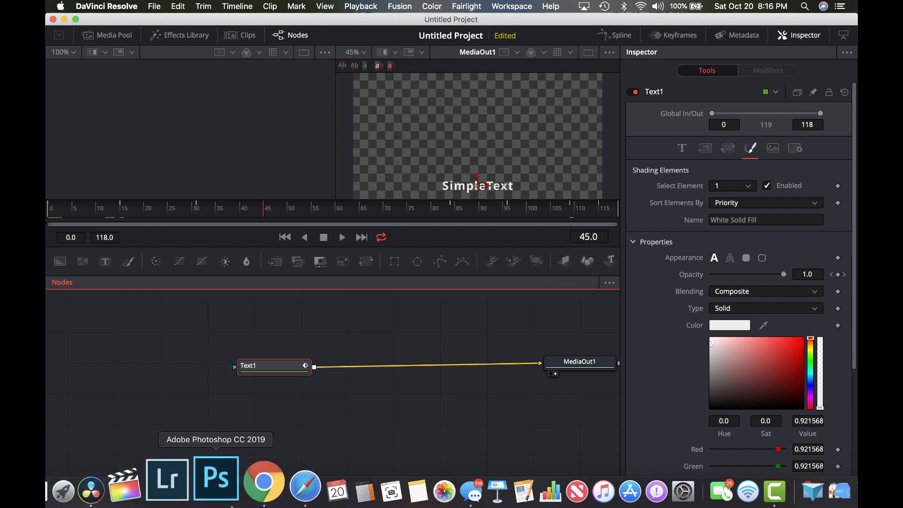
pyautogui.click(238, 488)
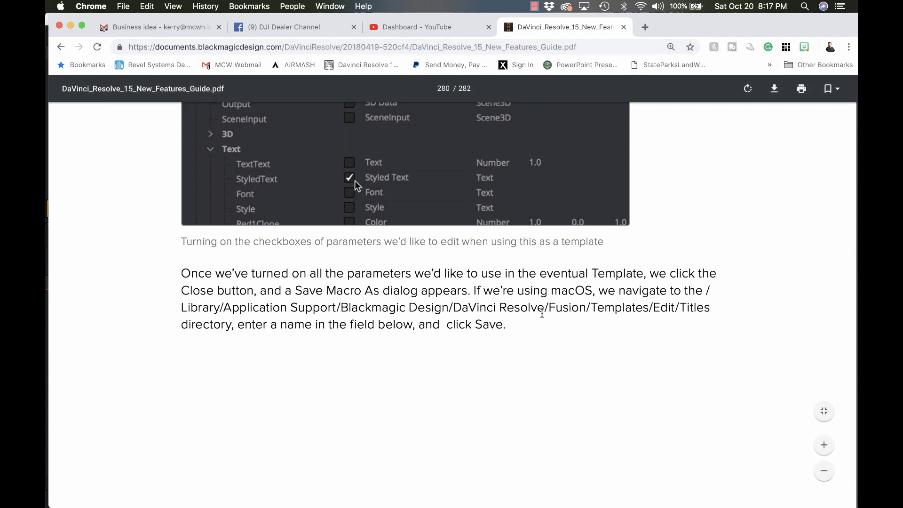
pyautogui.scroll(3, 542, 313)
pyautogui.scroll(-10, 542, 313)
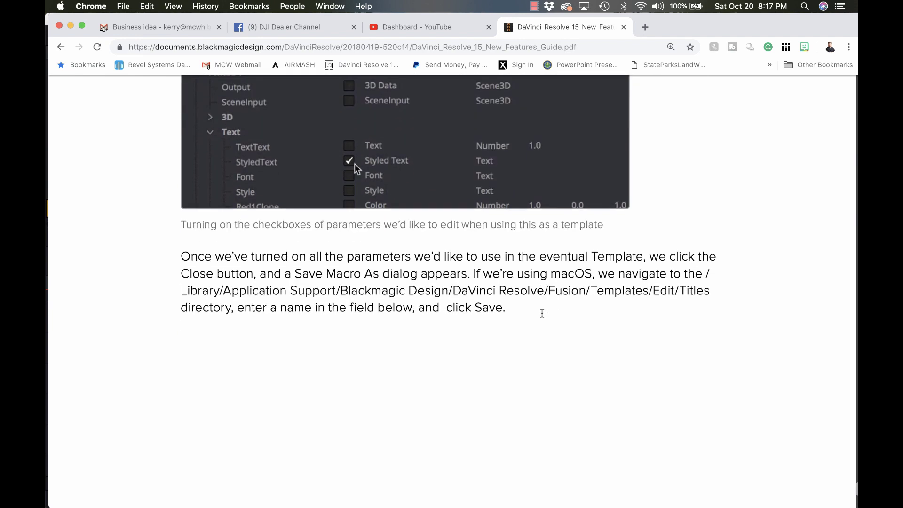
pyautogui.scroll(-7, 541, 313)
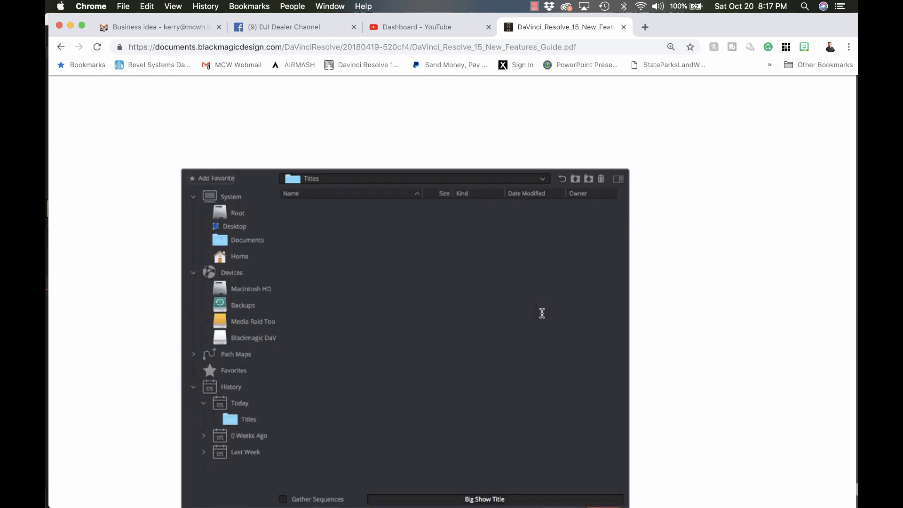
pyautogui.scroll(6, 542, 313)
pyautogui.scroll(10, 542, 313)
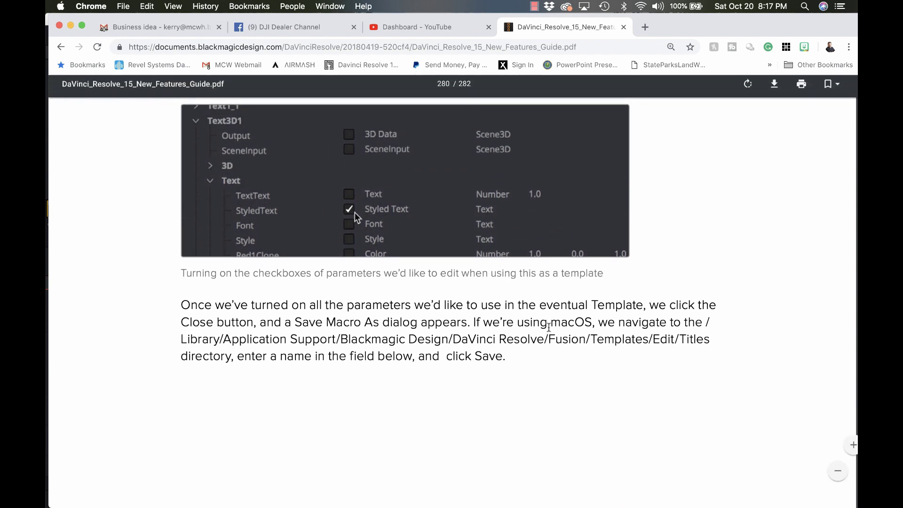
pyautogui.press('super+Tab')
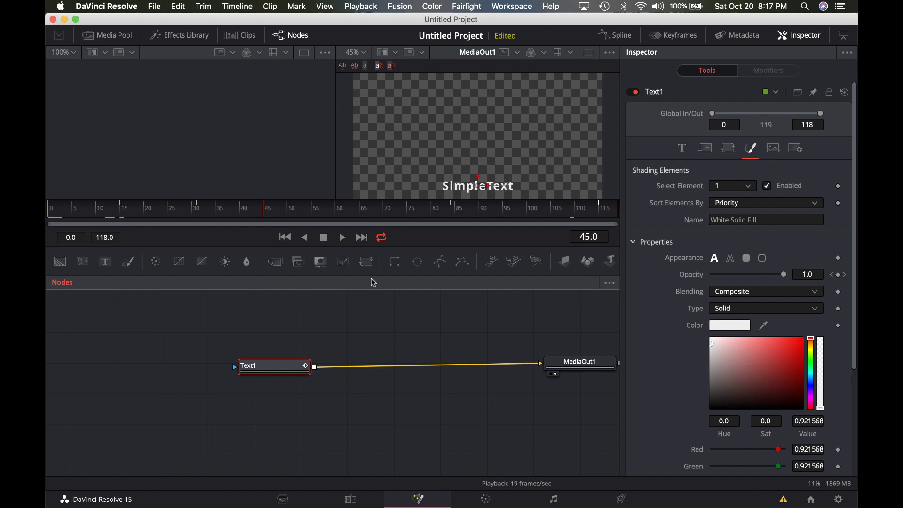
# Step: Quit DaVinci Resolve without saving Untitled Project, then relaunch it
pyautogui.click(123, 6)
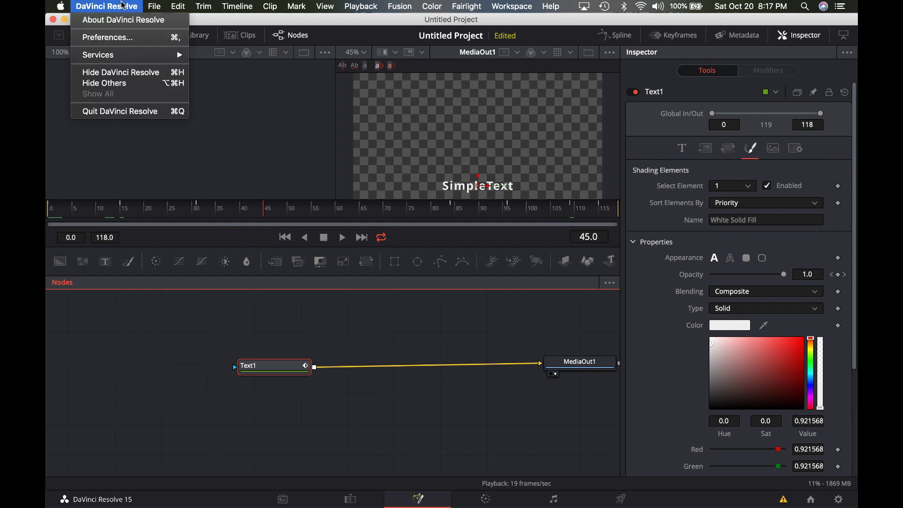
pyautogui.click(141, 111)
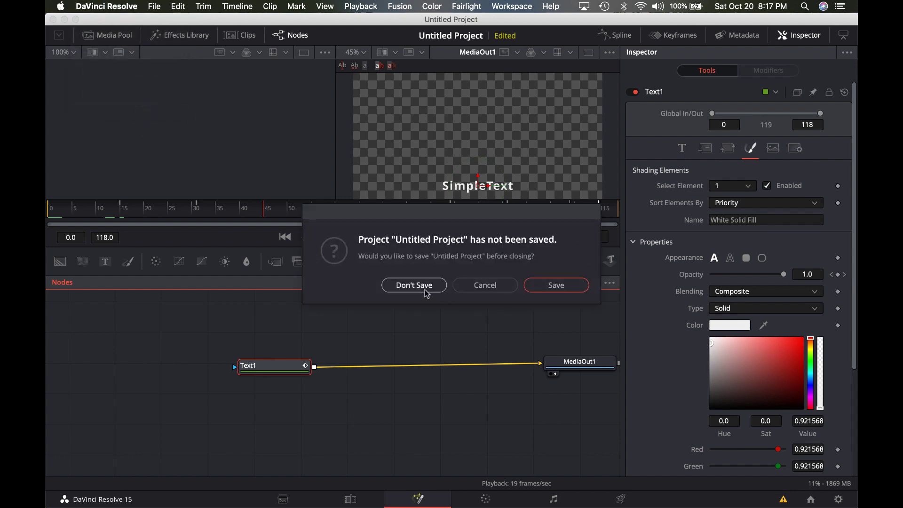
pyautogui.click(413, 285)
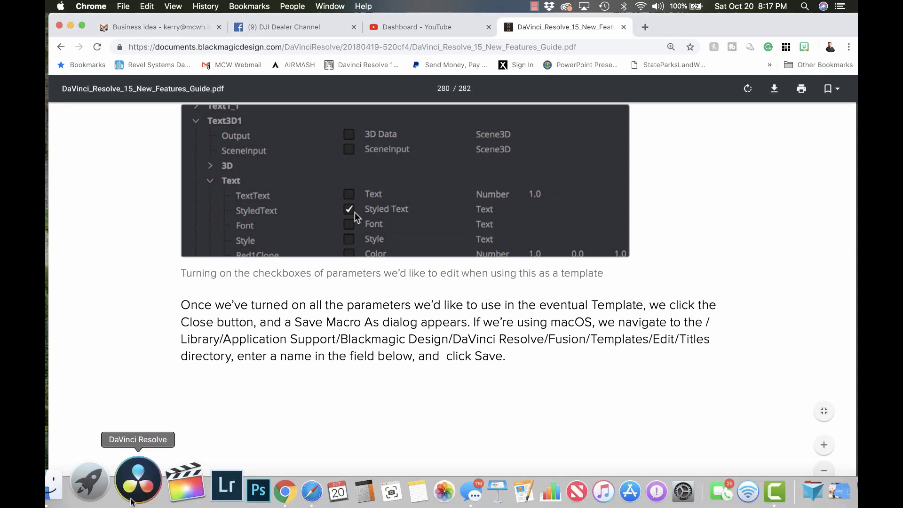
pyautogui.click(132, 500)
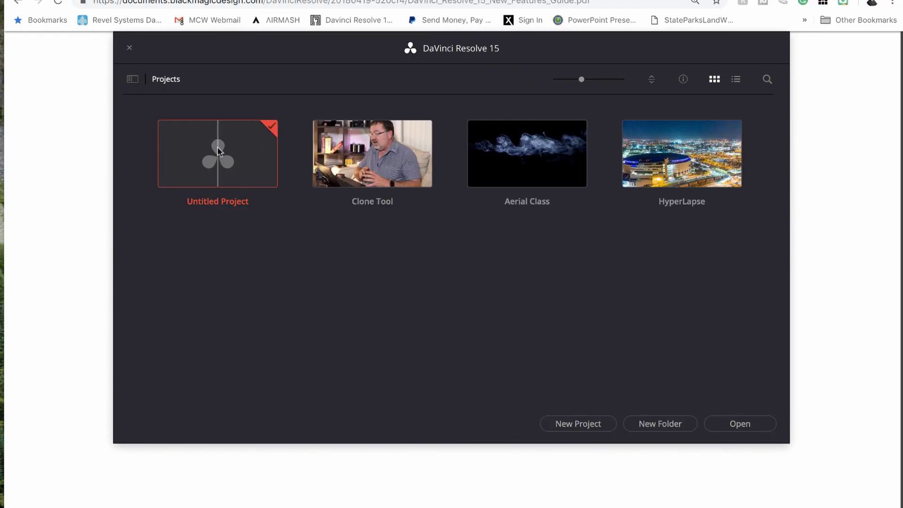
# Step: Open Untitled Project, hide the Media Pool, and visit the Media page before returning to Edit
pyautogui.doubleClick(218, 151)
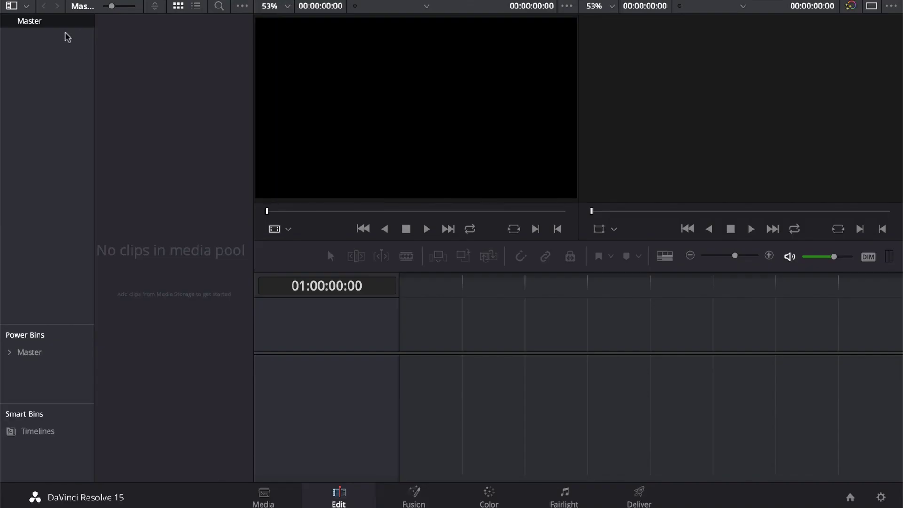
pyautogui.click(91, 1)
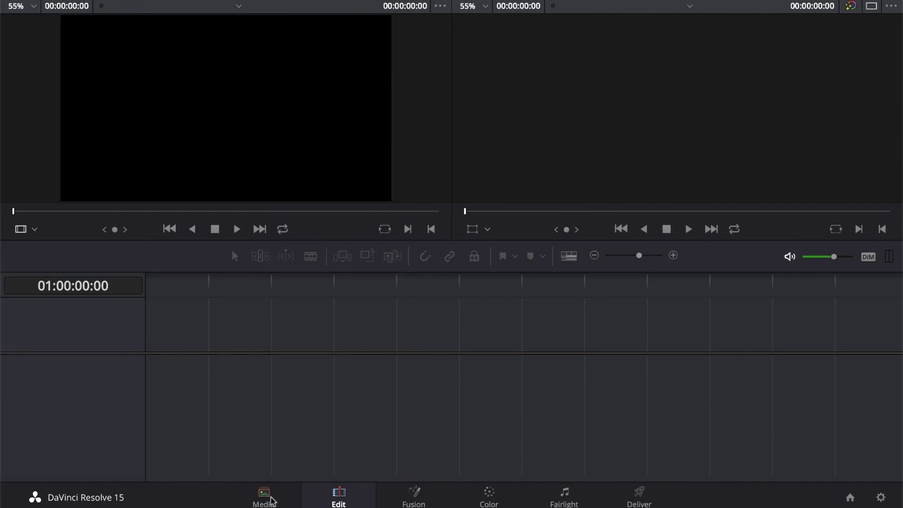
pyautogui.click(272, 499)
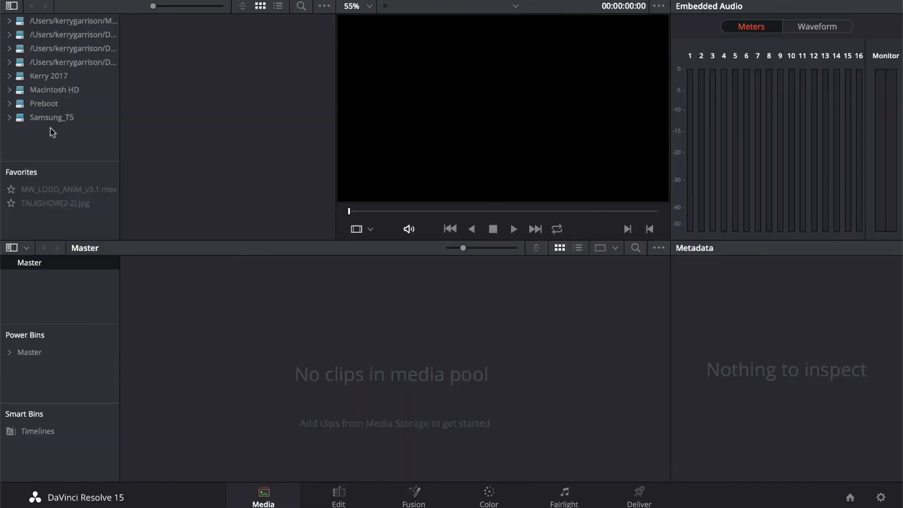
pyautogui.click(336, 494)
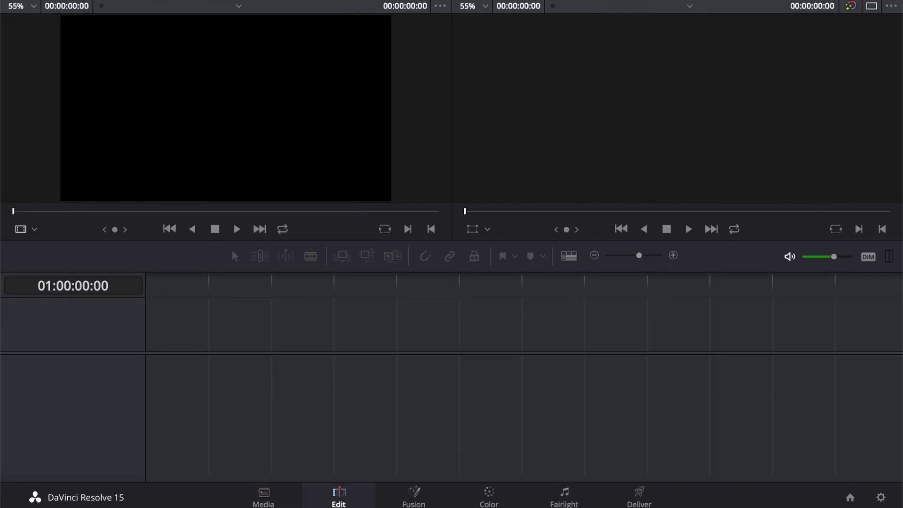
# Step: Put TALKSHOW[2-2].jpg from the Master bin onto a new timeline
pyautogui.click(33, 351)
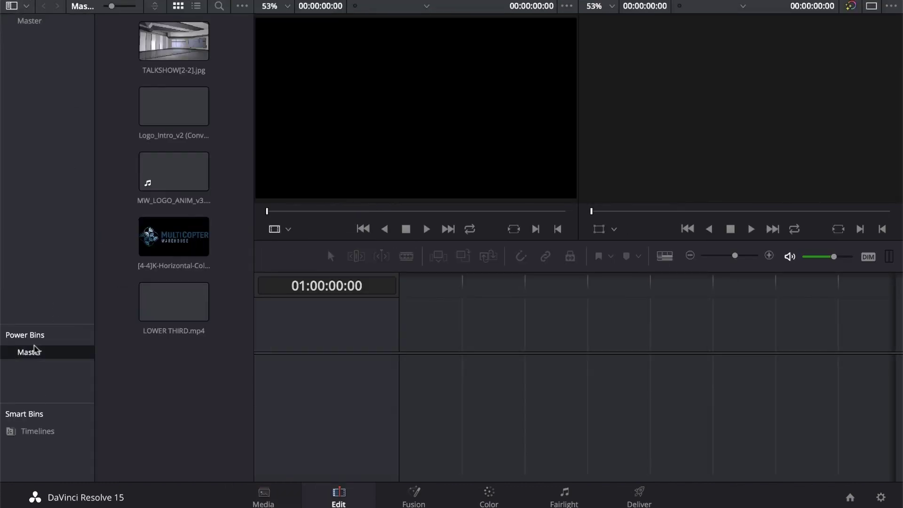
pyautogui.click(175, 47)
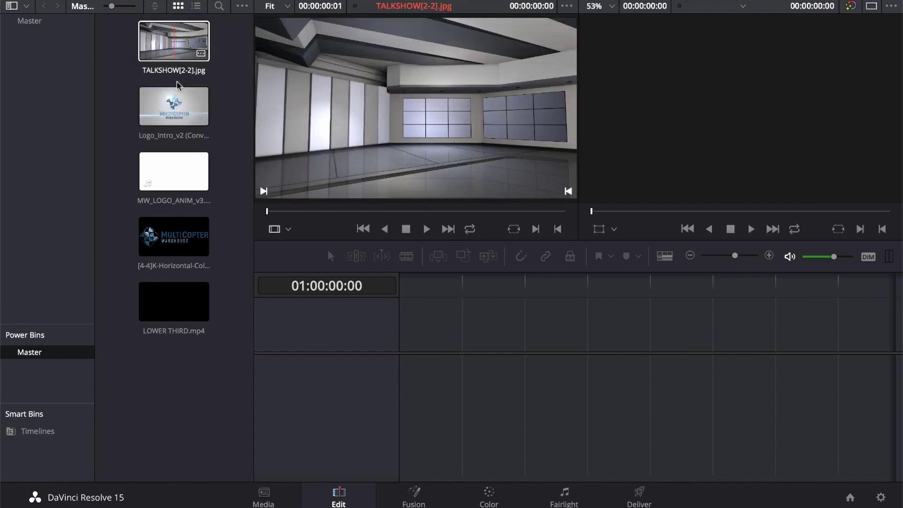
pyautogui.moveTo(177, 82); pyautogui.dragTo(391, 407)
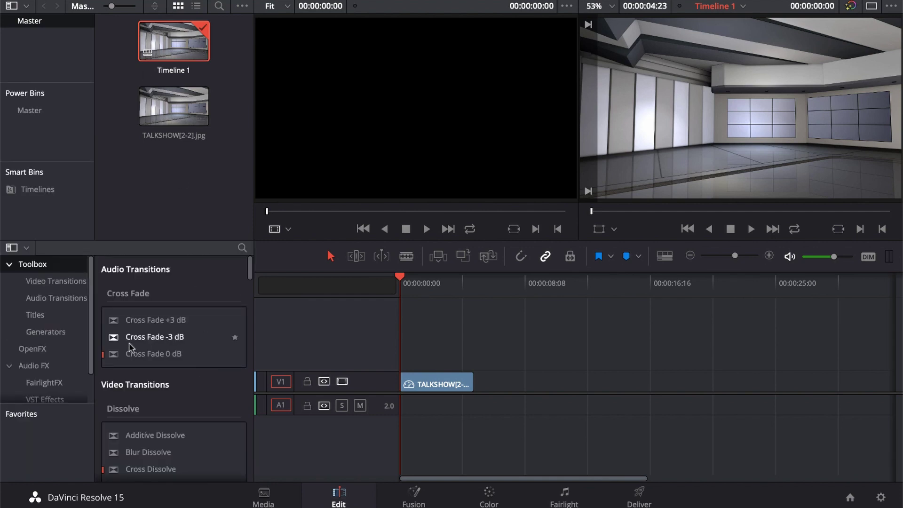
# Step: Place the SimpleText title on V2 above the image and preview it
pyautogui.click(35, 315)
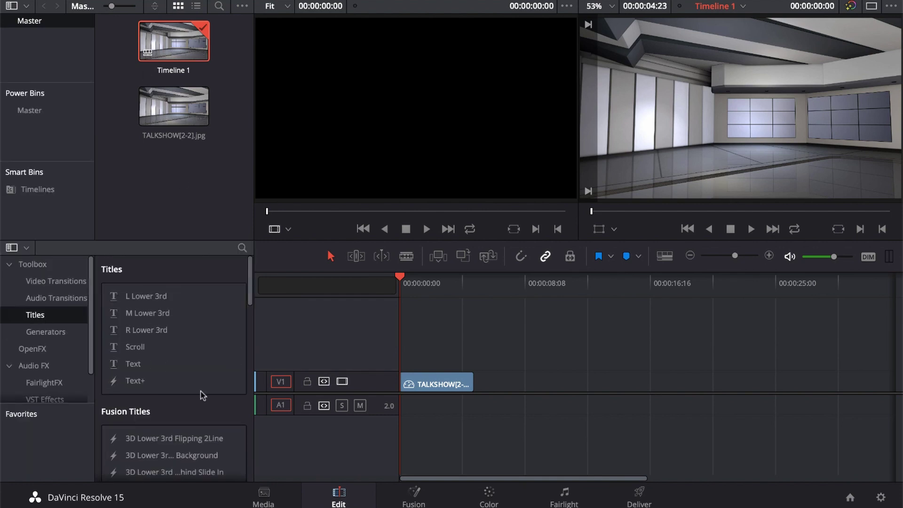
pyautogui.scroll(-10, 201, 394)
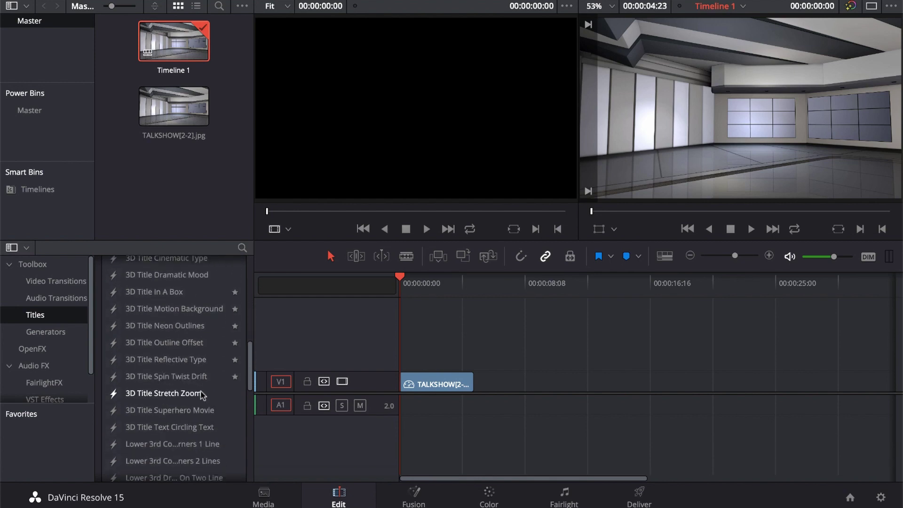
pyautogui.scroll(-5, 201, 394)
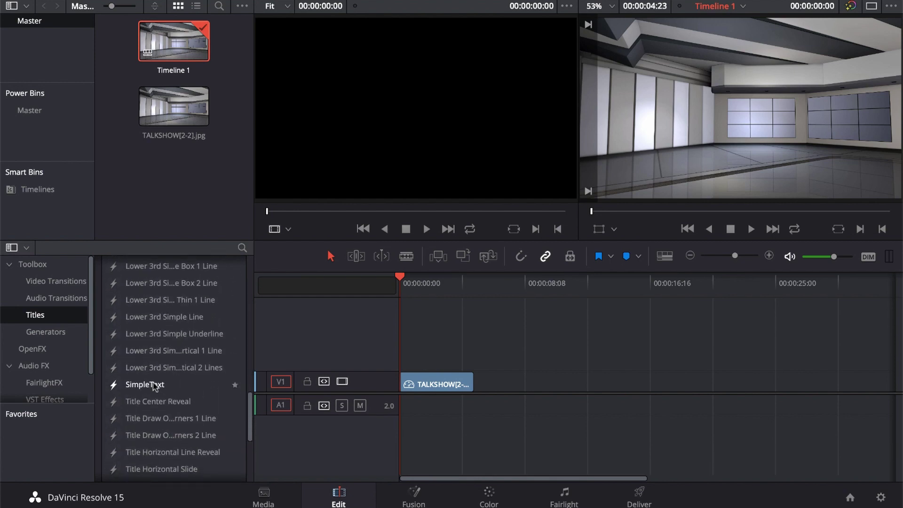
pyautogui.moveTo(148, 387); pyautogui.dragTo(397, 362)
pyautogui.click(404, 287)
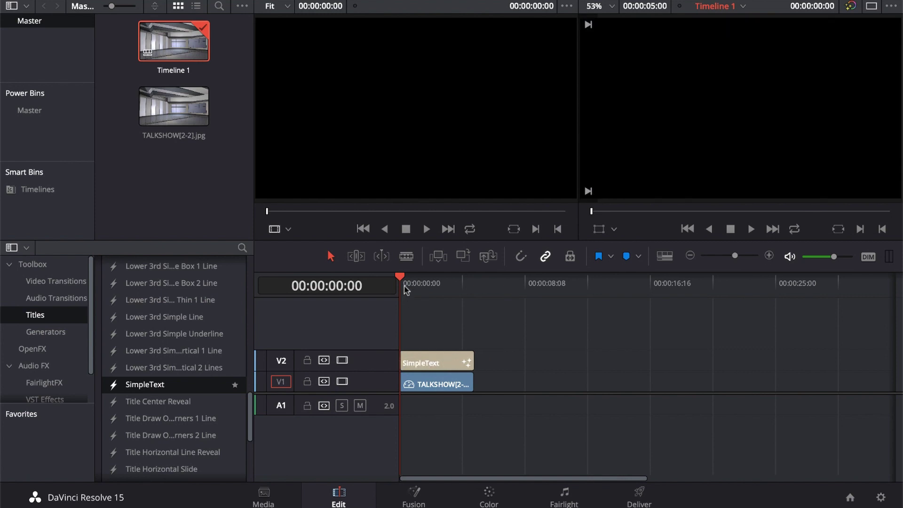
pyautogui.press('space')
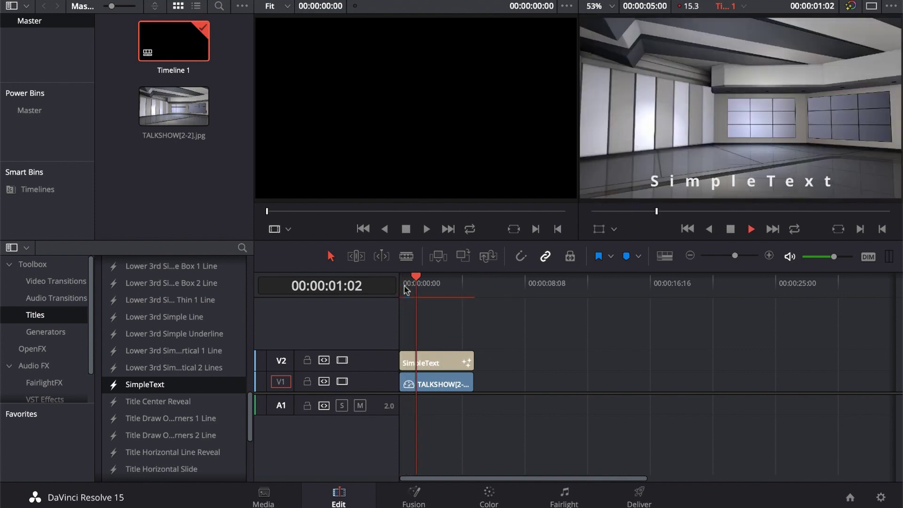
pyautogui.press('space')
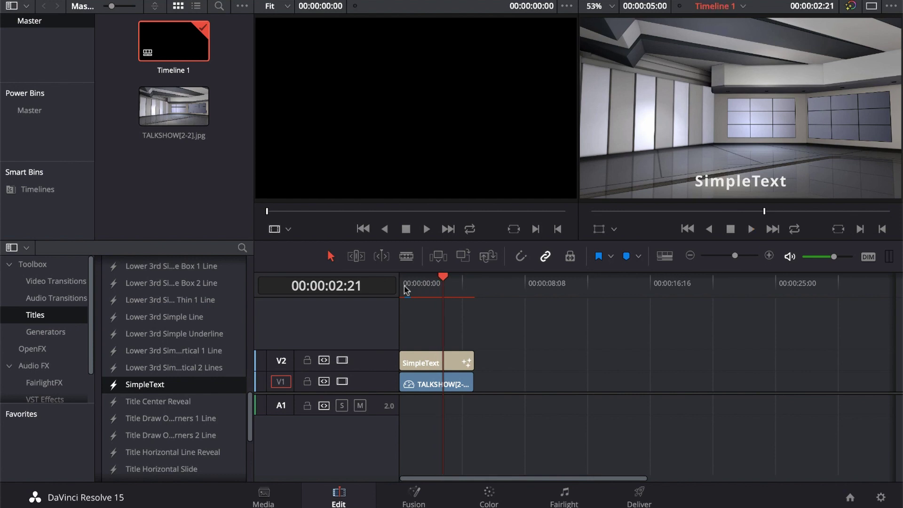
pyautogui.click(432, 366)
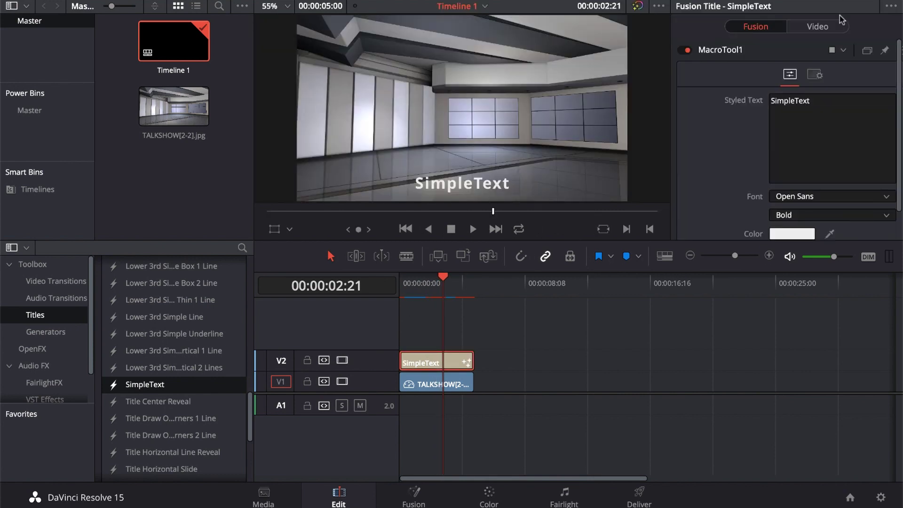
# Step: Replace the title's Styled Text with 'Opening Title'
pyautogui.doubleClick(827, 102)
pyautogui.write('Opening Tit')
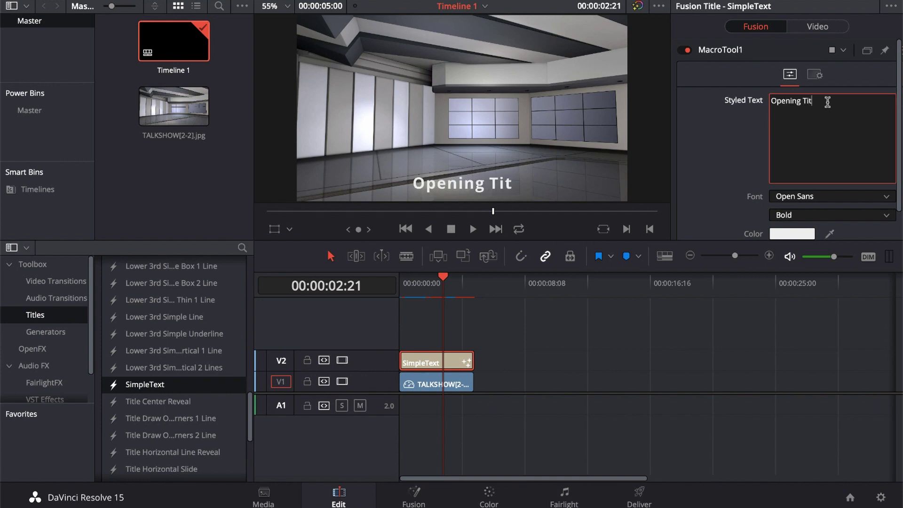
pyautogui.write('le')
pyautogui.scroll(-1, 736, 154)
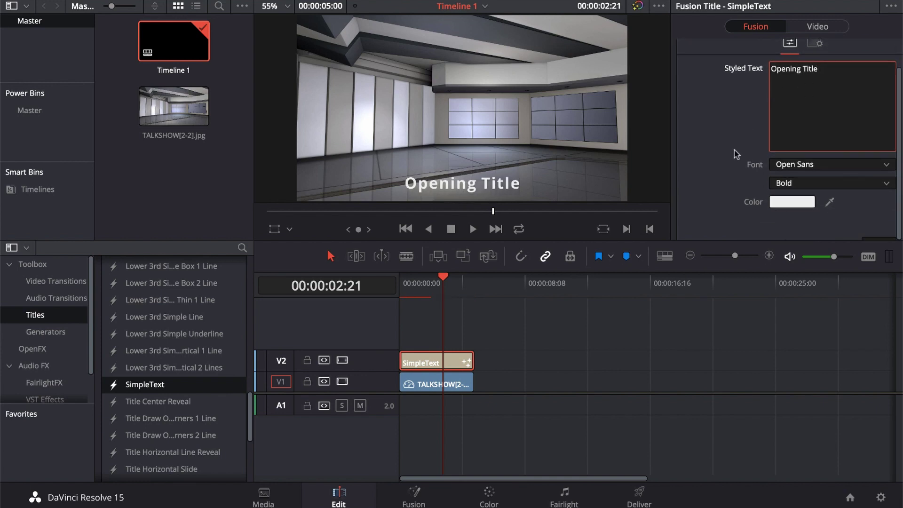
# Step: Keep the Bold font style and pick red as the text colour
pyautogui.click(803, 184)
pyautogui.click(803, 186)
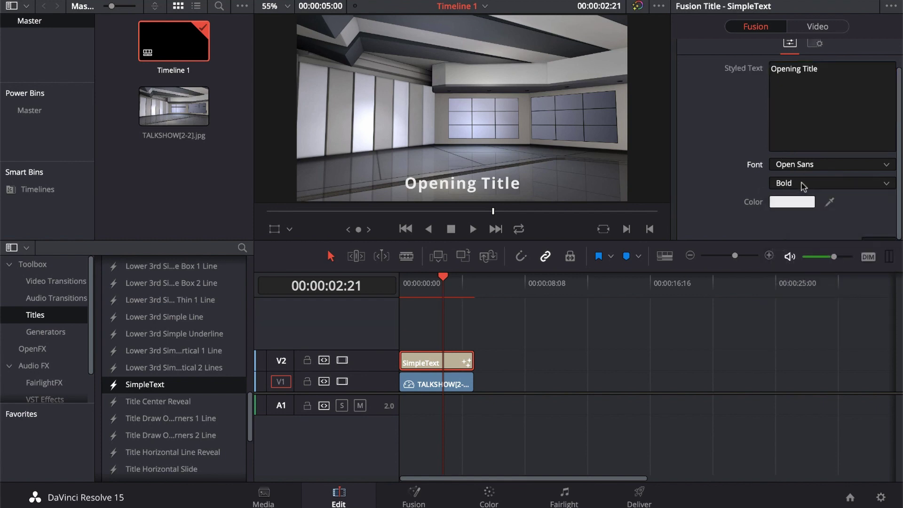
pyautogui.click(798, 205)
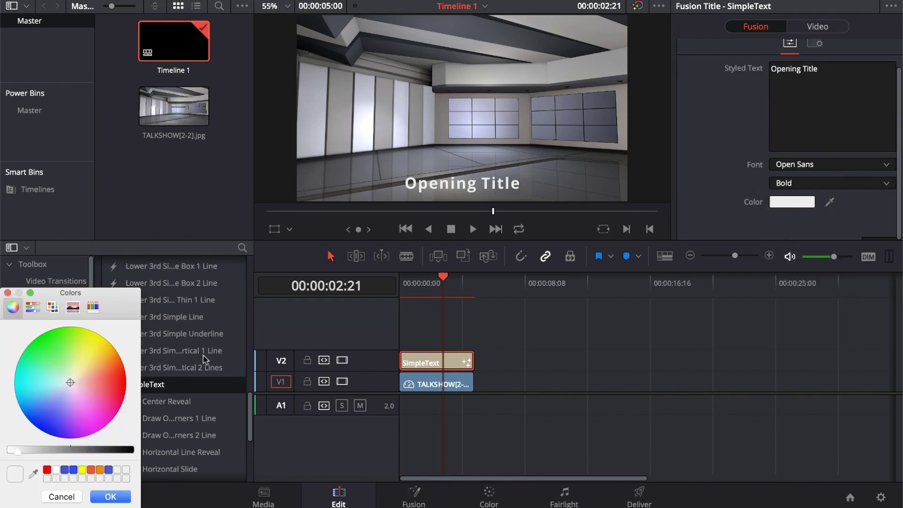
pyautogui.moveTo(87, 395); pyautogui.dragTo(125, 389)
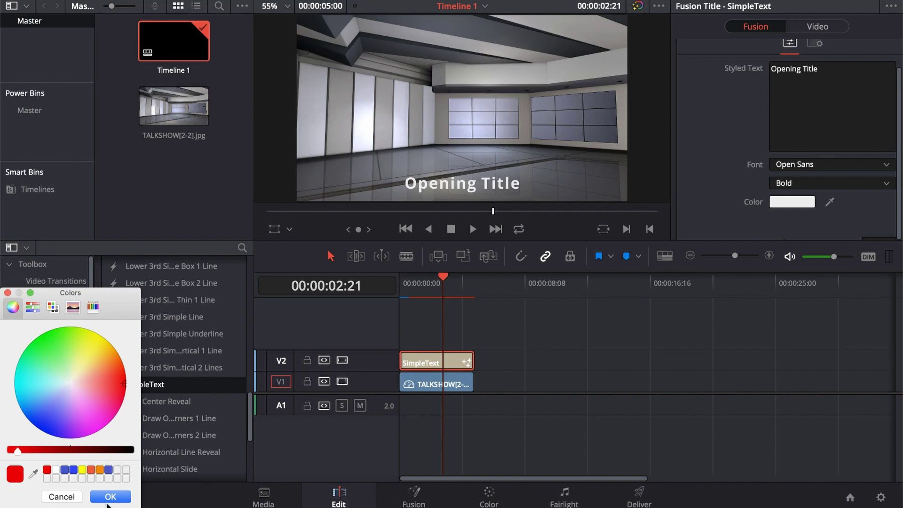